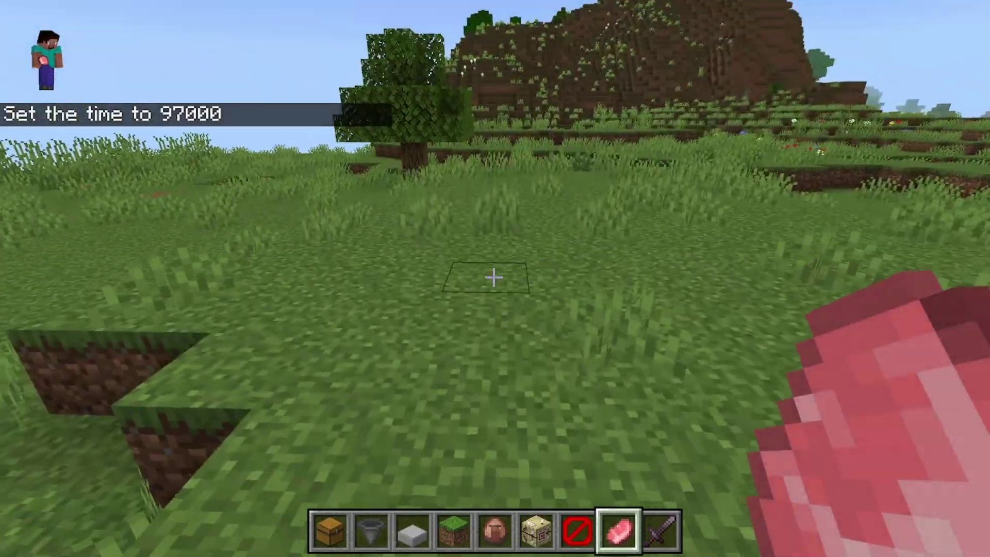
# Step: Walk toward the stone-slab pit, then pause and quit to the saved worlds list
pyautogui.press('w')
pyautogui.press('w')
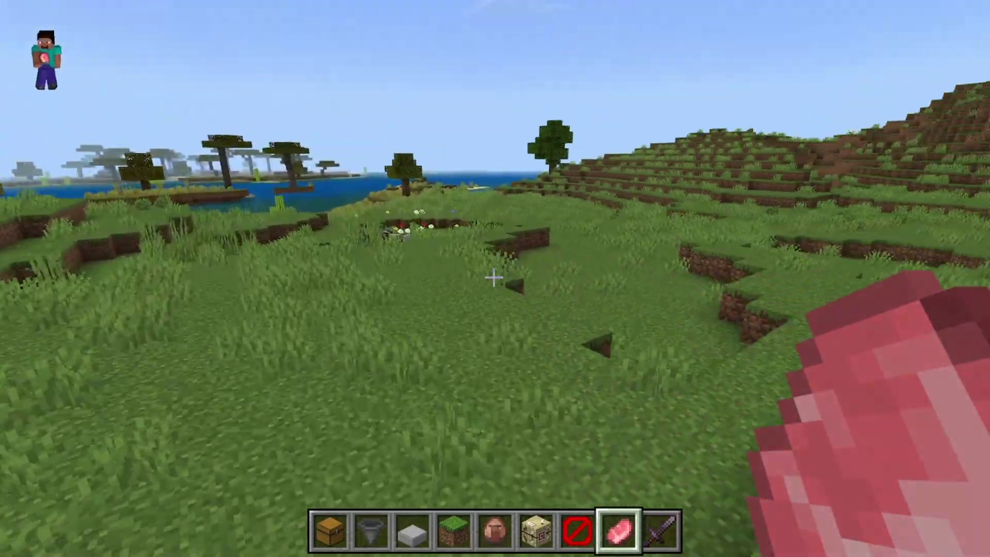
pyautogui.press('Escape')
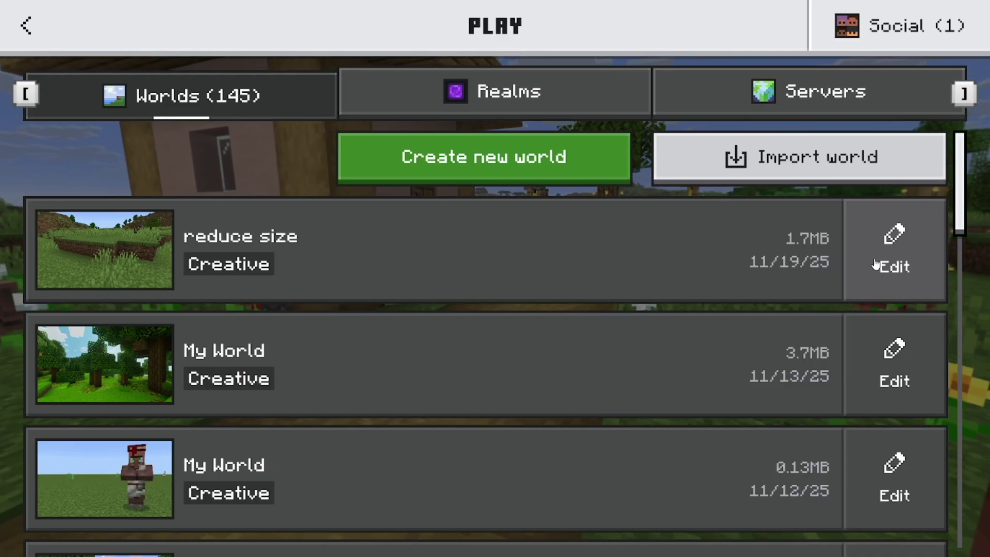
# Step: Duplicate the 'reduce size' world into a 'reduce size (1)' backup, then exit fullscreen
pyautogui.click(875, 264)
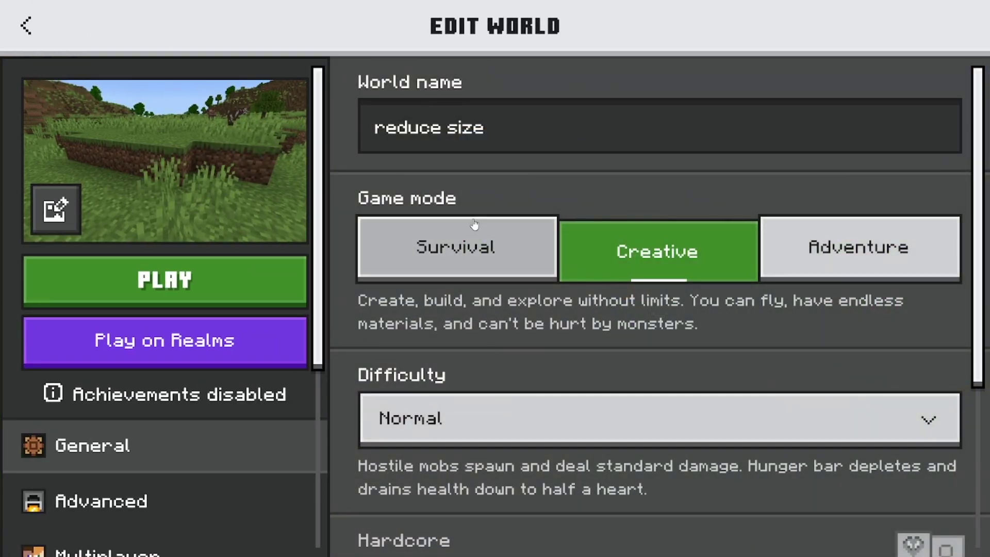
pyautogui.scroll(-5, 464, 252)
pyautogui.click(568, 423)
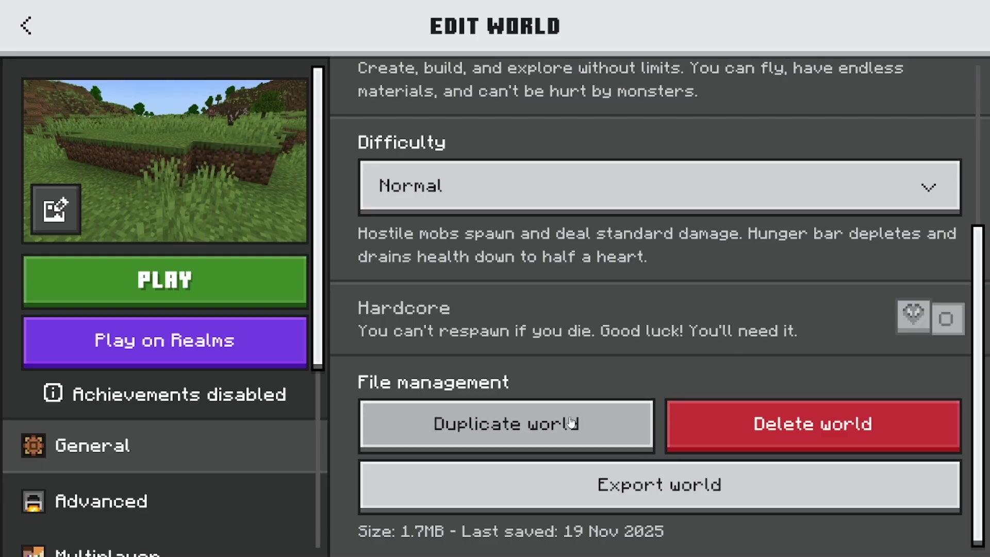
pyautogui.click(25, 26)
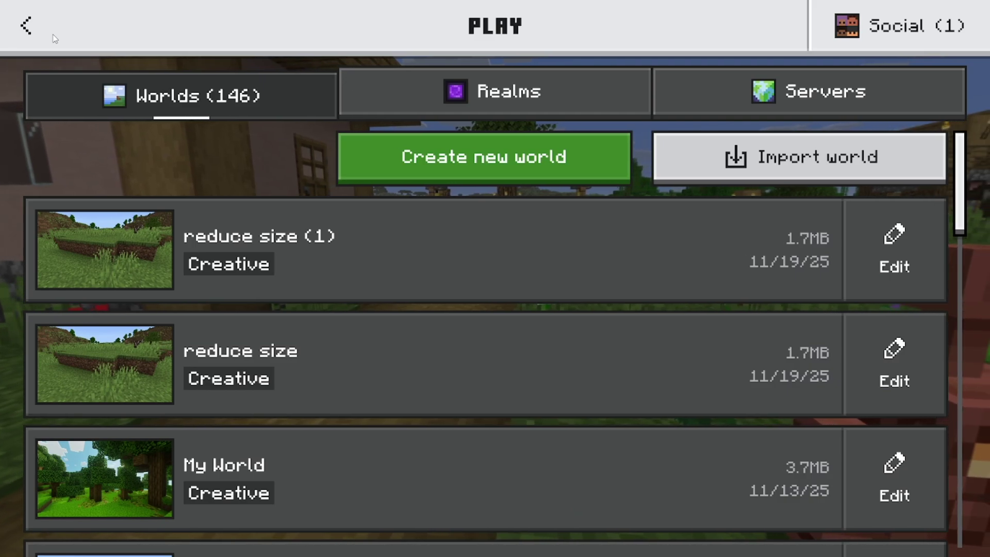
pyautogui.press('F11')
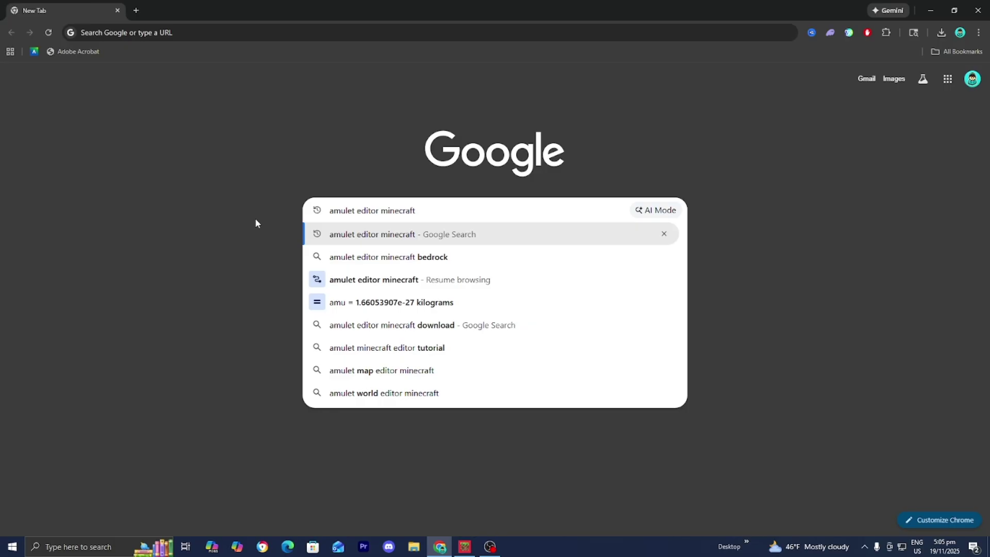
# Step: Search 'amulet editor minecraft' and download Amulet's Windows Release 0.10.45 64bit from amuletmc.com
pyautogui.press('Return')
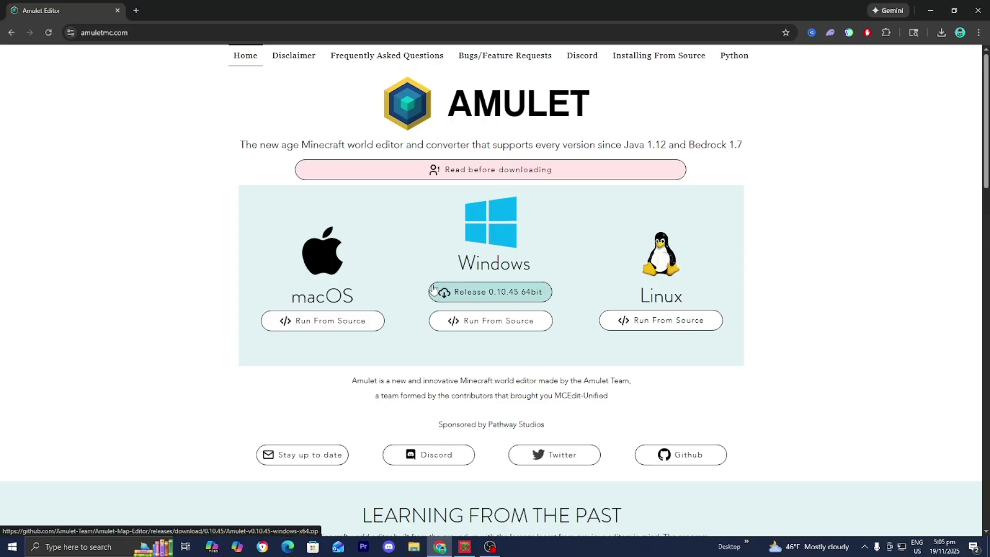
pyautogui.click(484, 294)
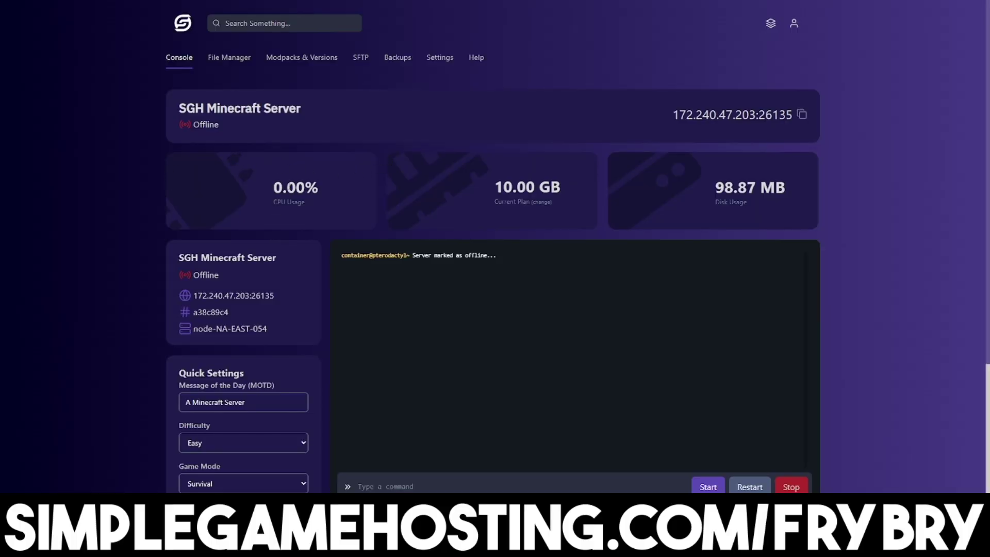
# Step: Open the Modpacks & Versions tab and scroll through the Modpack Installer list
pyautogui.click(325, 71)
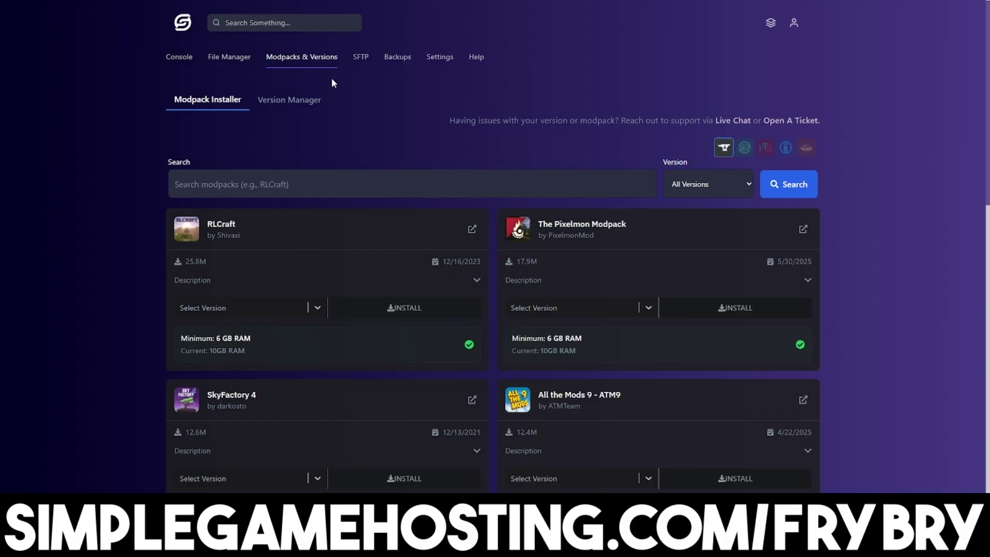
pyautogui.scroll(-2, 331, 79)
pyautogui.scroll(-4, 332, 80)
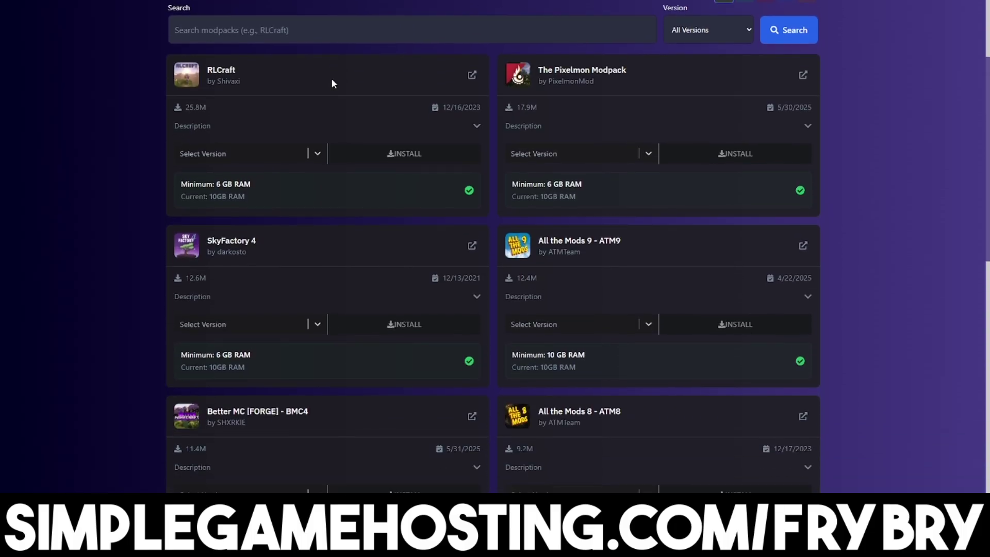
pyautogui.scroll(-5, 332, 84)
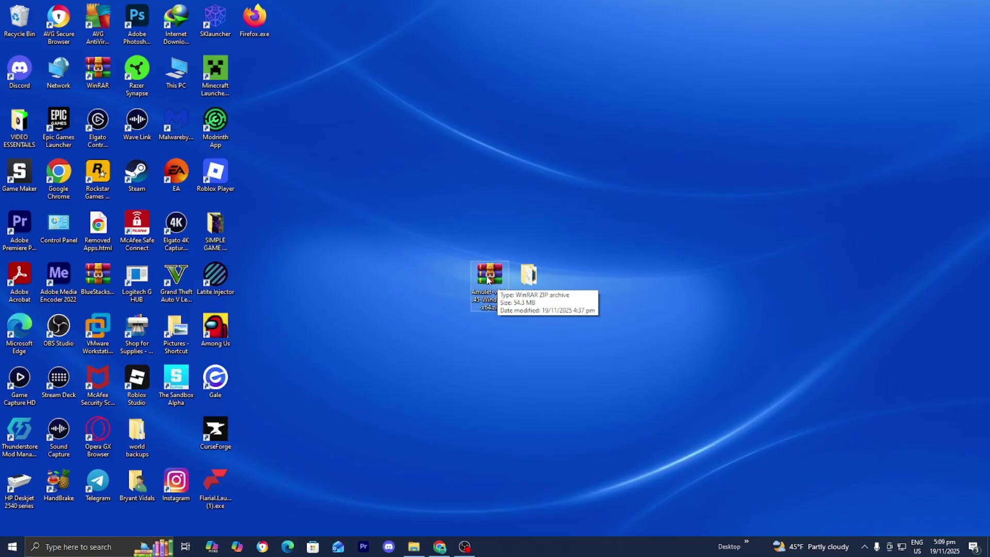
# Step: Extract the Amulet zip into its own Amulet folder beside the archive
pyautogui.rightClick(488, 280)
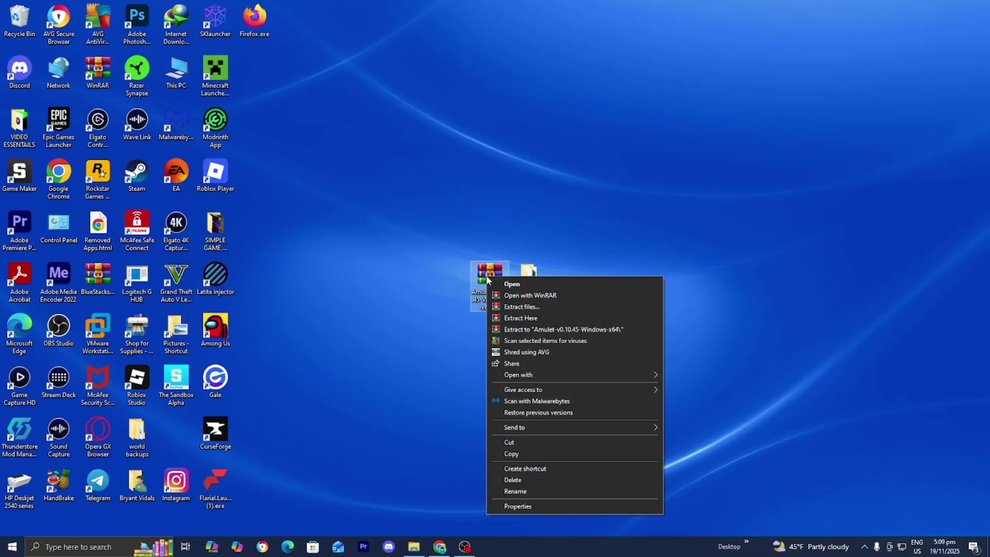
pyautogui.press('Escape')
pyautogui.click(538, 277)
pyautogui.moveTo(531, 279); pyautogui.dragTo(569, 278)
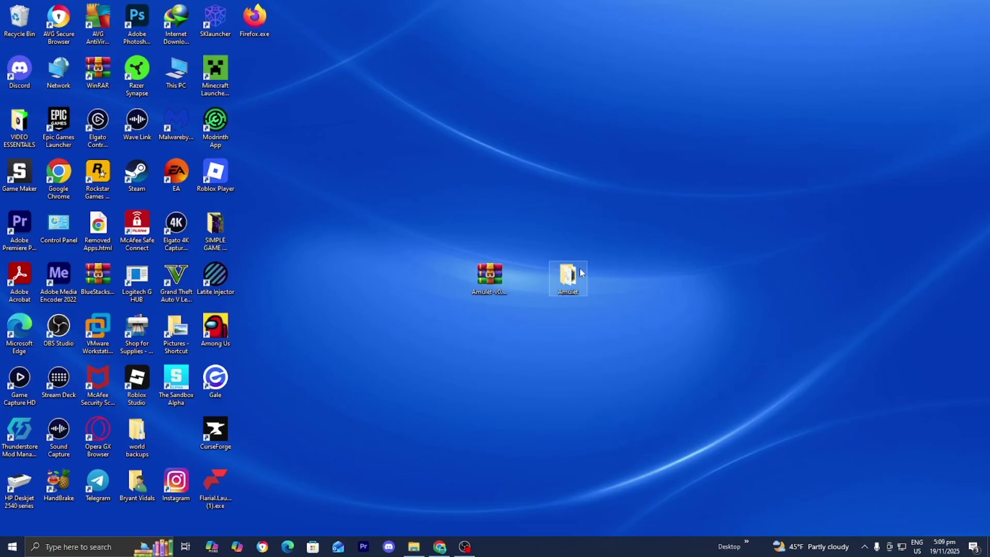
pyautogui.click(606, 263)
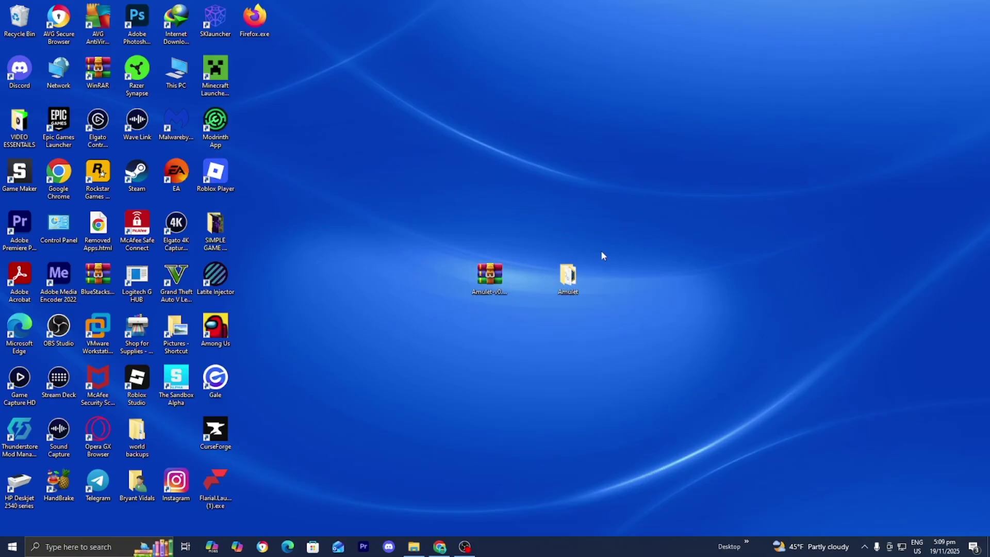
# Step: Launch amulet_app.exe from inside the extracted Amulet folder
pyautogui.doubleClick(568, 278)
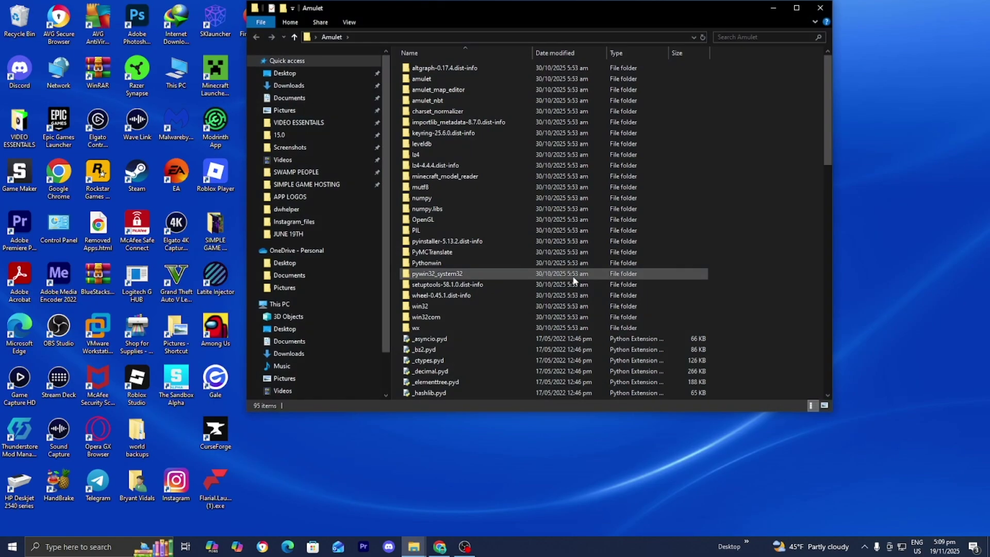
pyautogui.scroll(-6, 573, 281)
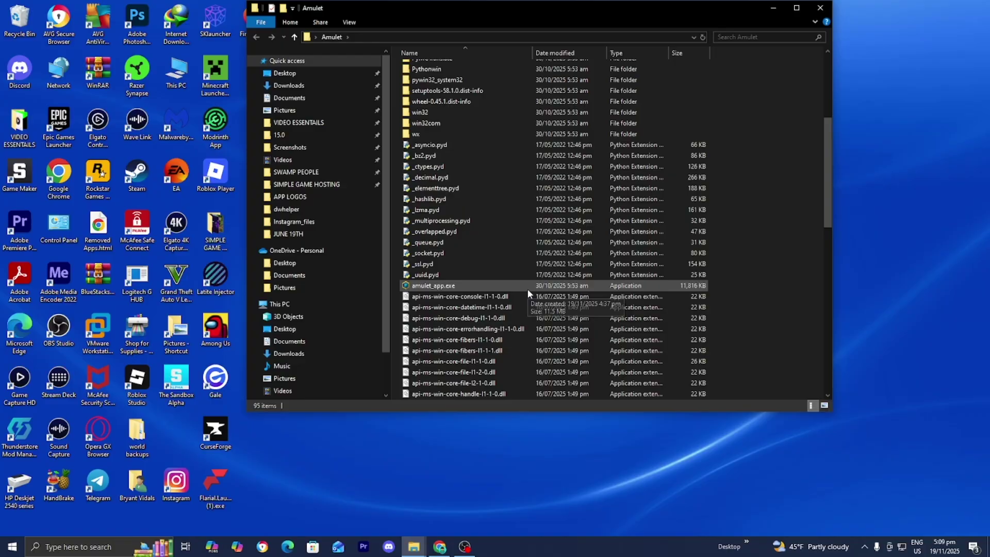
pyautogui.click(528, 287)
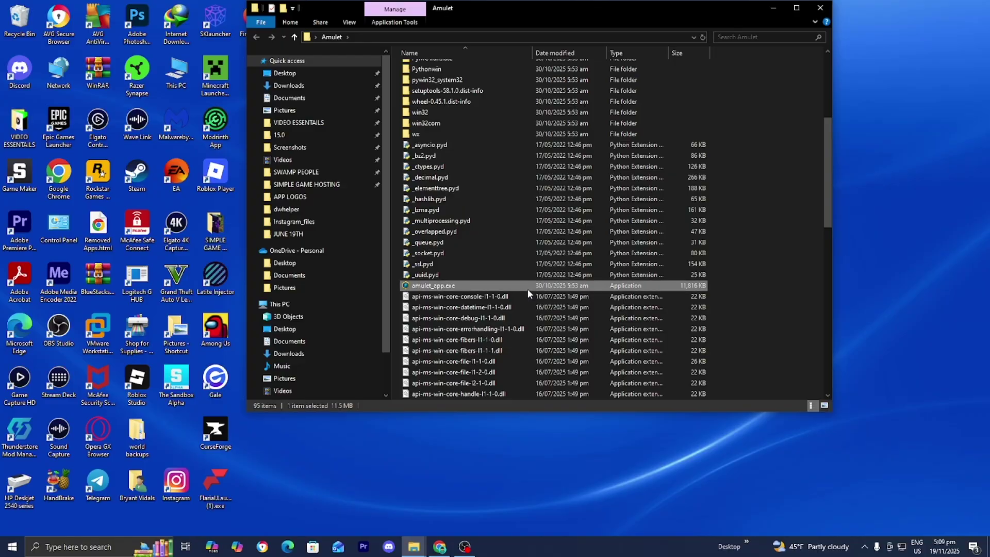
pyautogui.doubleClick(527, 287)
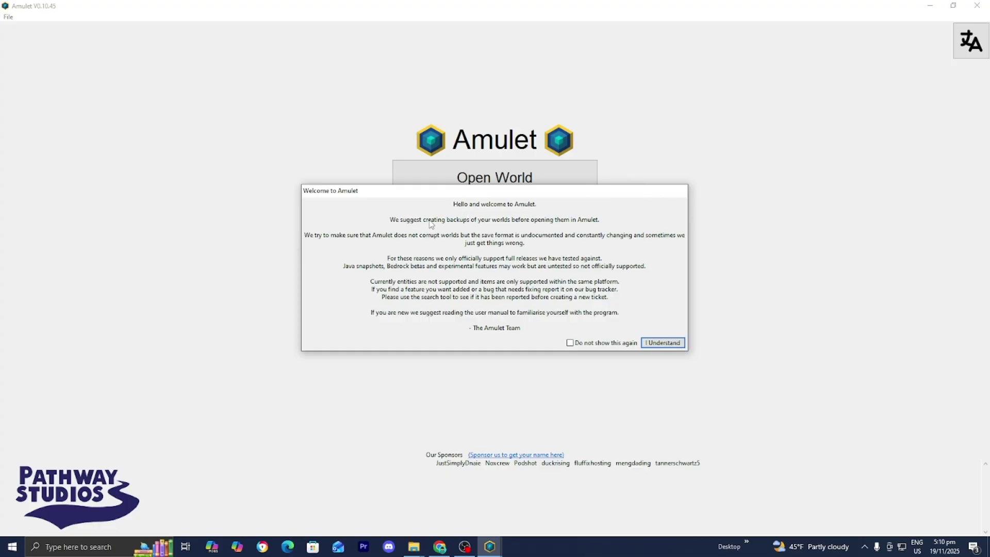
# Step: Accept the Amulet welcome notice with I Understand and open the World Select window
pyautogui.click(669, 344)
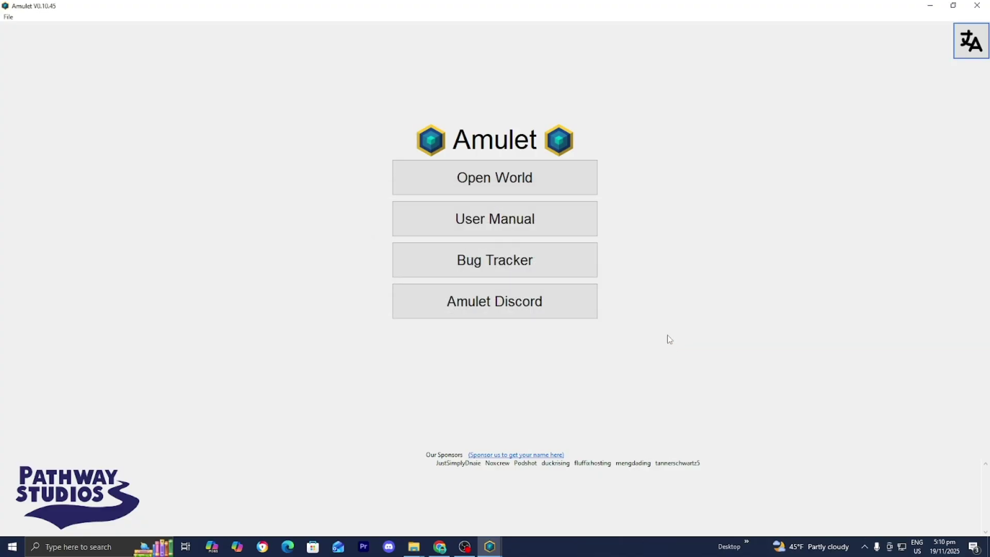
pyautogui.click(545, 178)
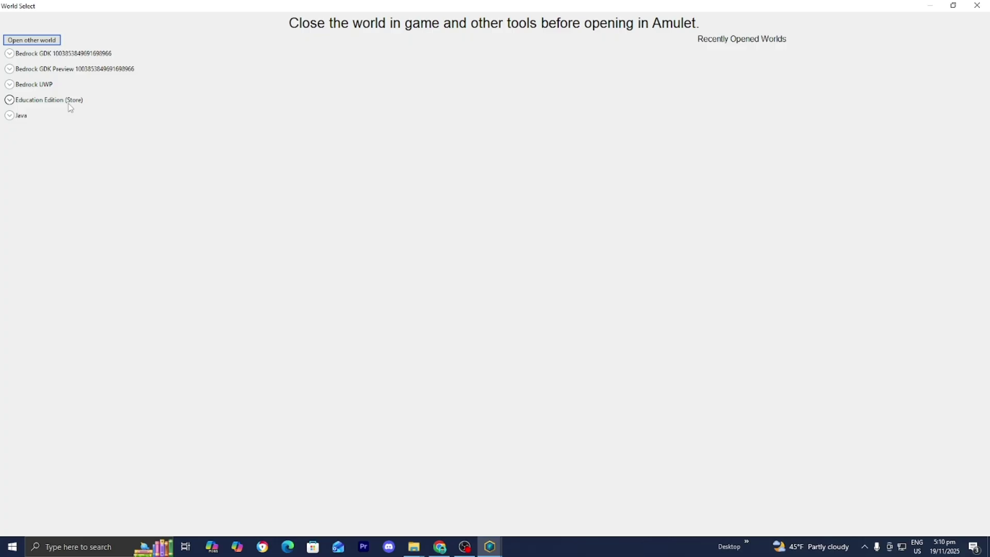
# Step: Expand the Bedrock GDK worlds and open the 'reduce size' world
pyautogui.hotkey('shift', 'Tab')
pyautogui.click(20, 57)
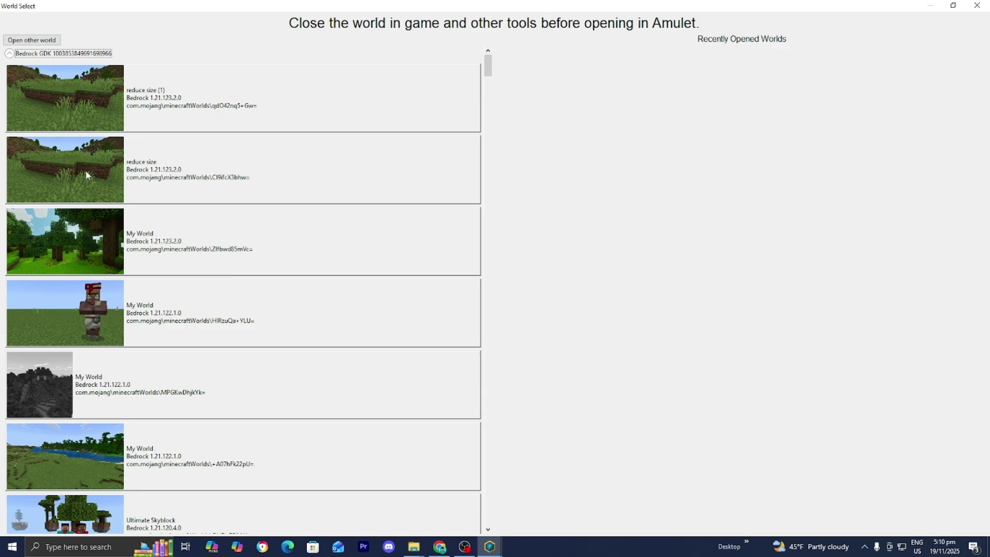
pyautogui.click(134, 170)
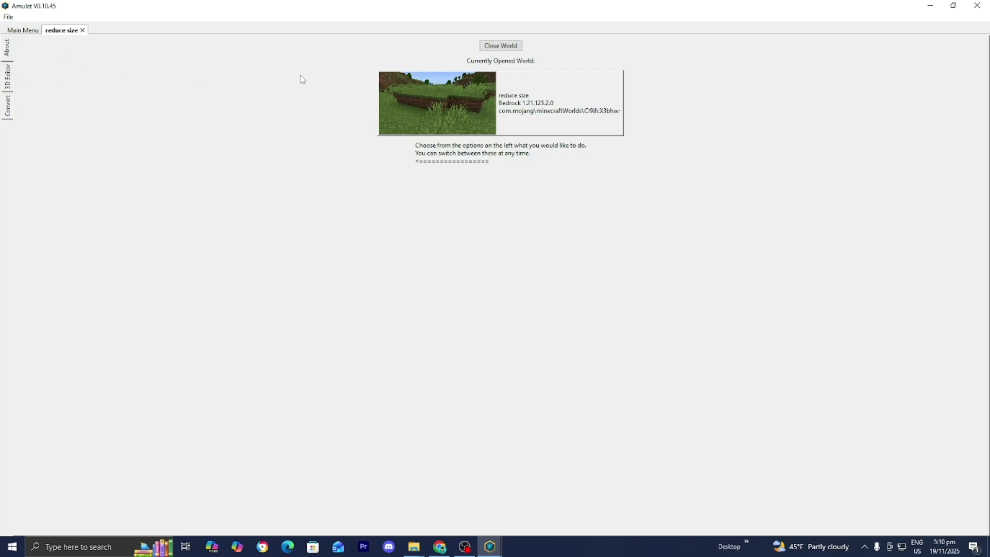
# Step: Load the 'reduce size' world into the 3D Editor to show its grassy terrain
pyautogui.click(8, 77)
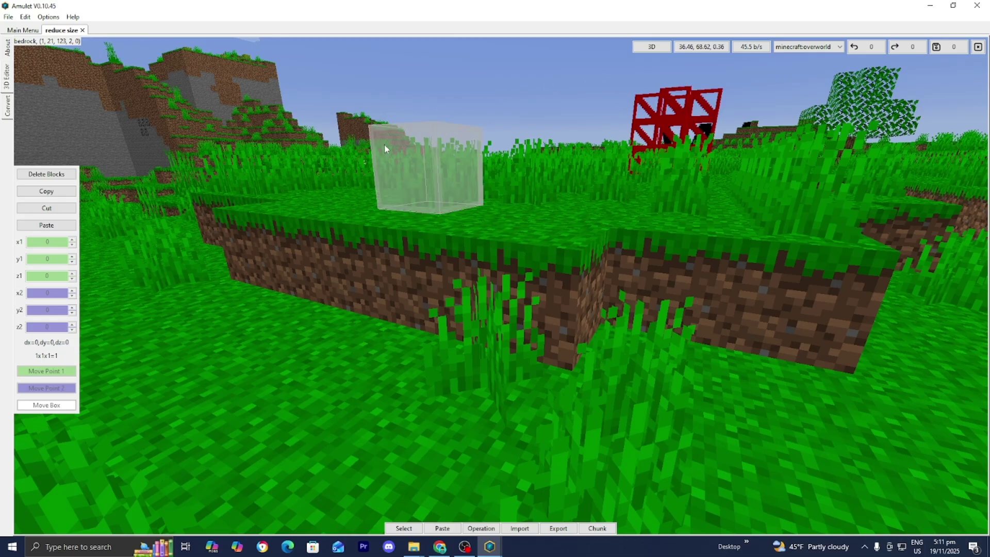
# Step: Switch to the 2D top-down view and zoom to the chunk checkerboard map
pyautogui.click(655, 50)
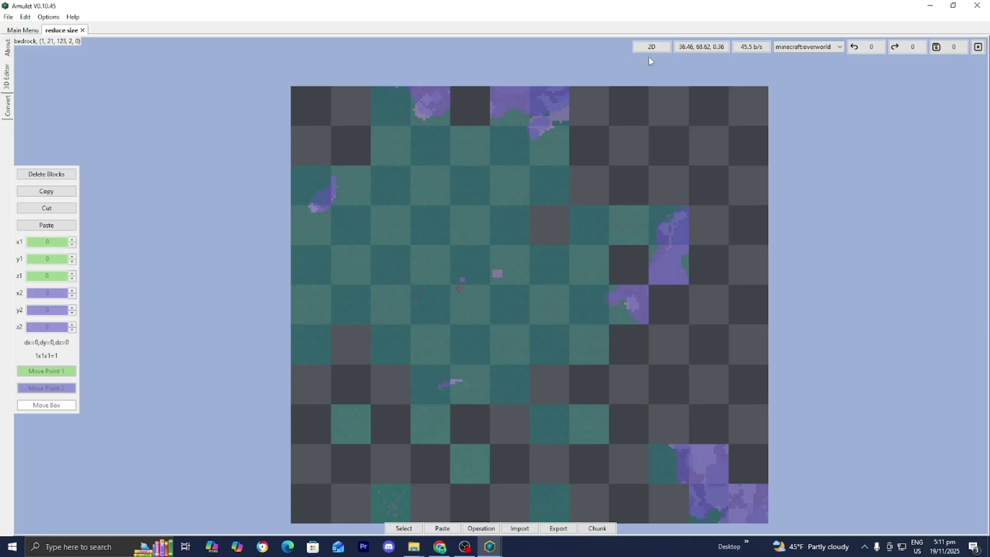
pyautogui.scroll(-2, 505, 197)
pyautogui.scroll(1, 506, 197)
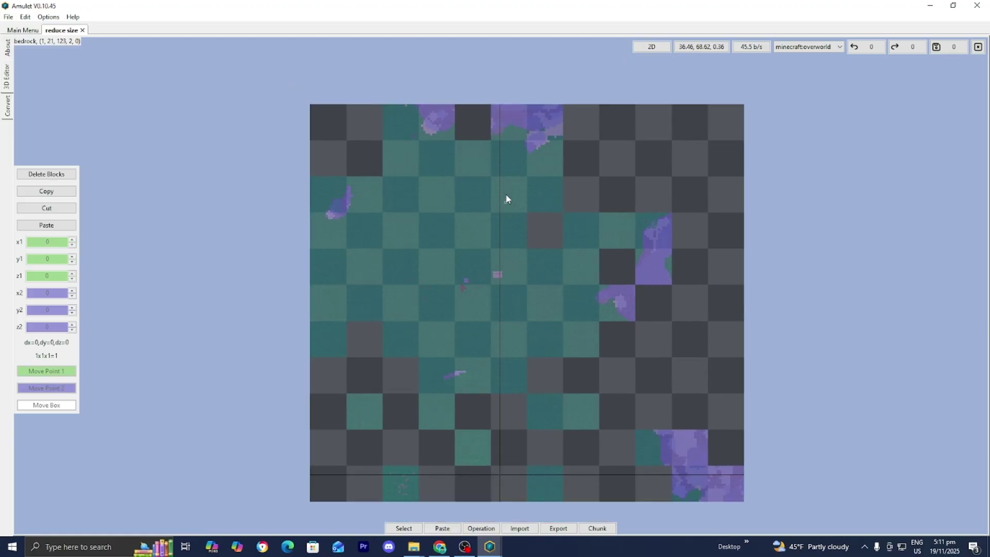
pyautogui.scroll(1, 506, 195)
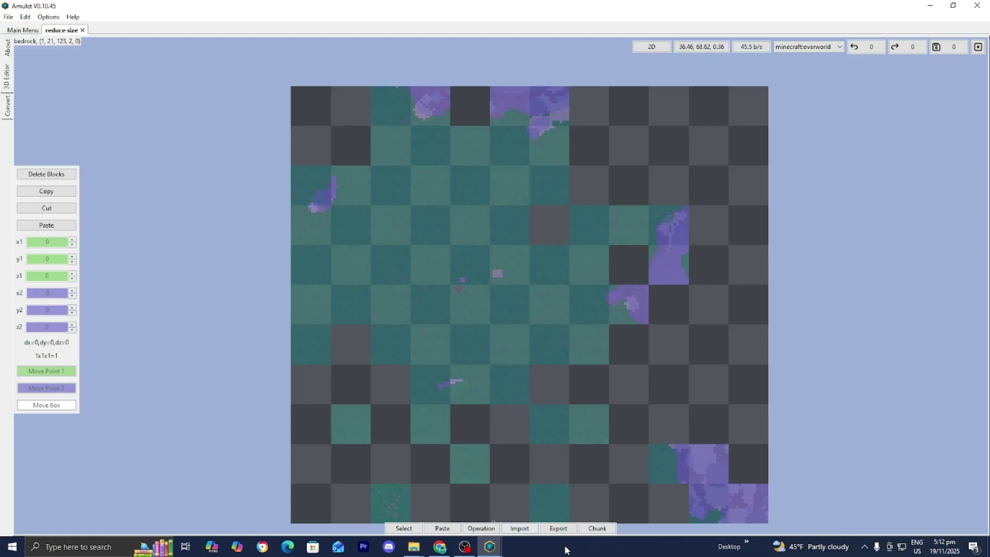
# Step: Open the Chunk tools, make a trial chunk selection, then undo it with Ctrl+Z
pyautogui.click(598, 529)
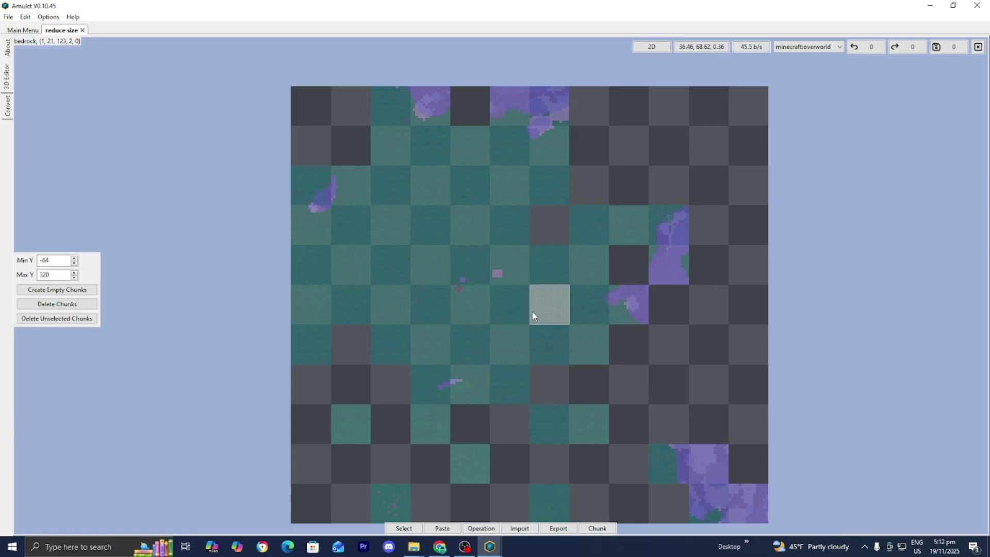
pyautogui.scroll(-1, 448, 269)
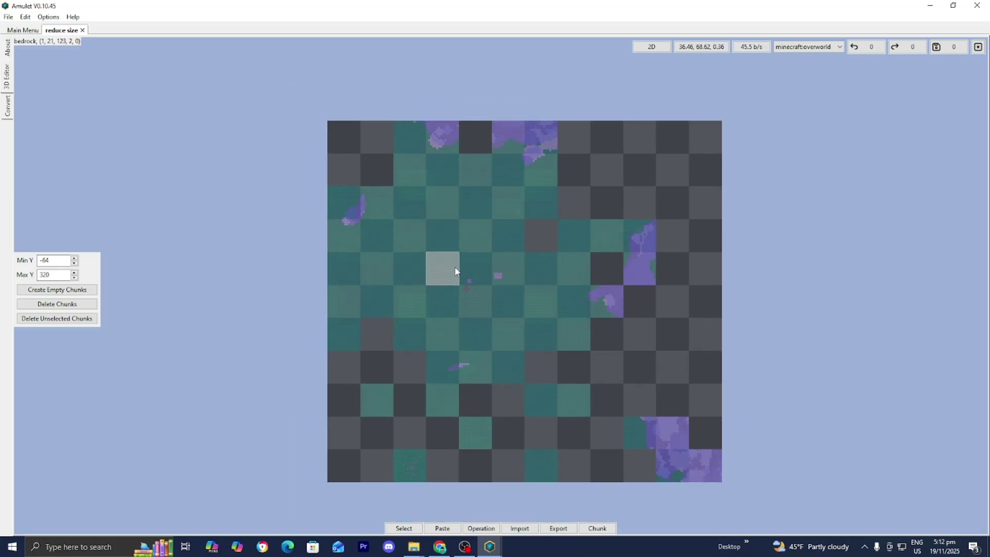
pyautogui.moveTo(444, 267); pyautogui.dragTo(610, 351)
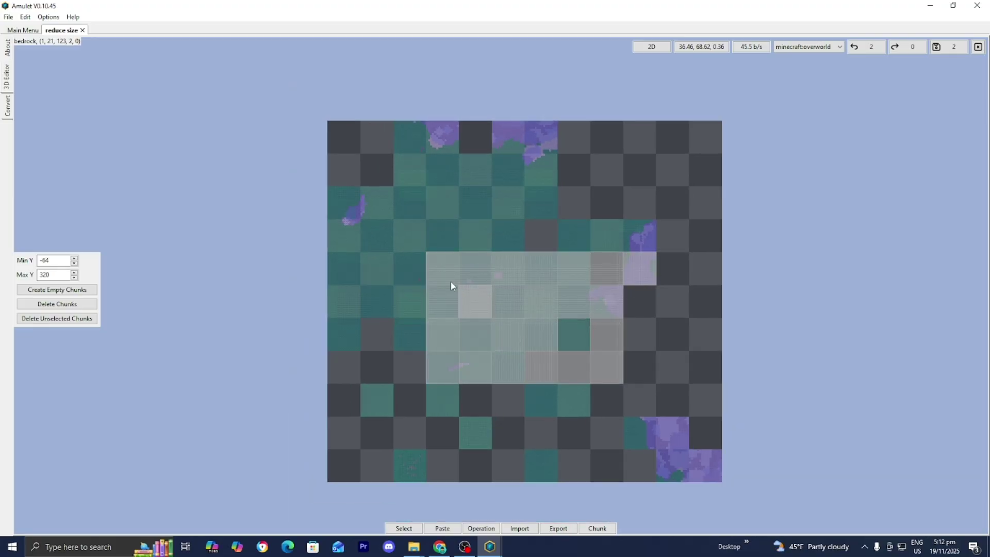
pyautogui.moveTo(440, 232); pyautogui.dragTo(541, 248)
pyautogui.hotkey('ctrl', 'z')
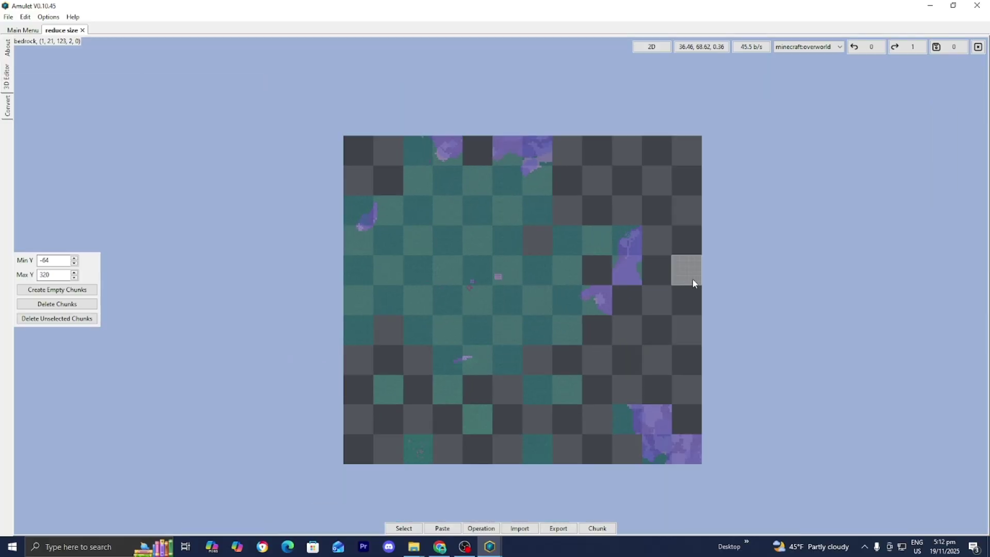
# Step: Pan the 2D chunk map with WASD to bring the whole world into view
pyautogui.rightClick(692, 278)
pyautogui.press('d')
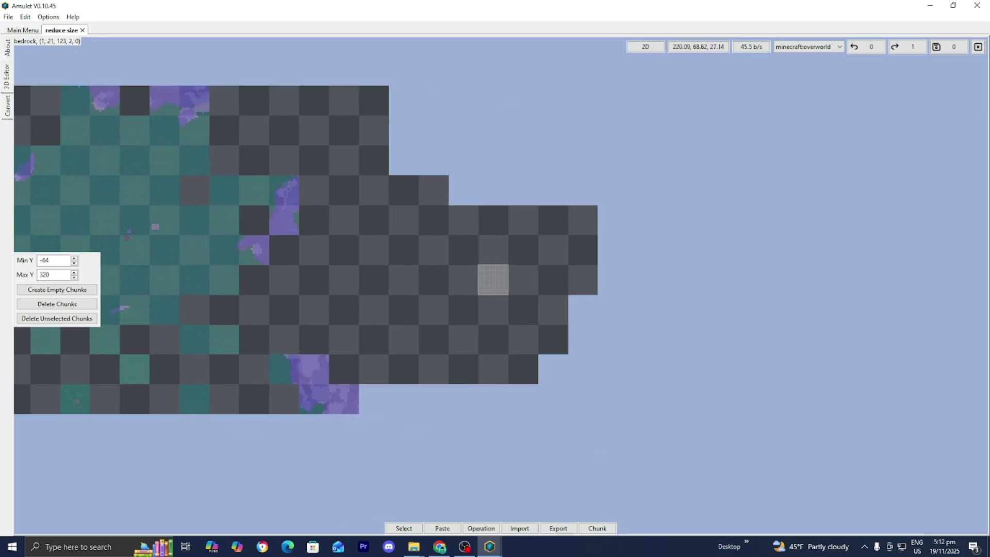
pyautogui.press('a')
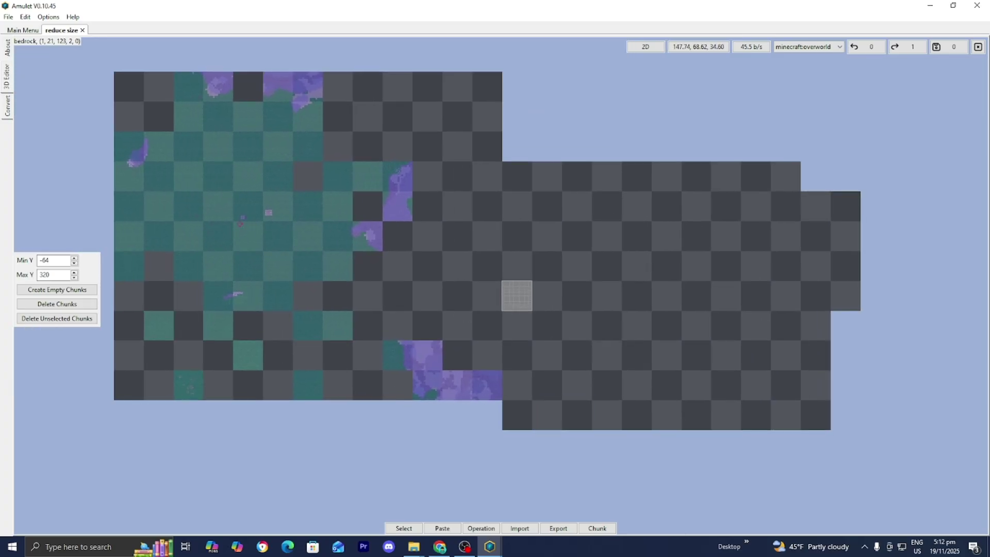
pyautogui.press('a')
pyautogui.press('s')
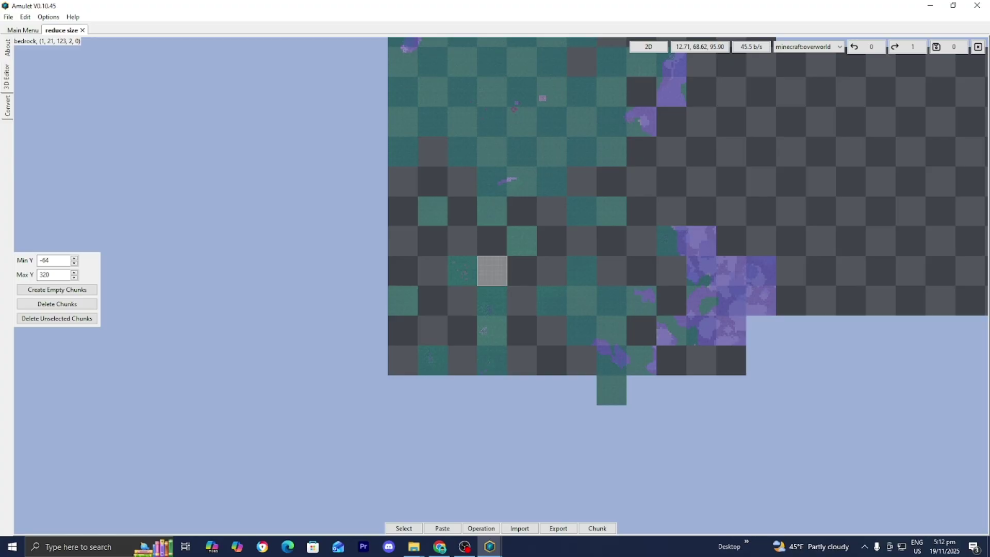
pyautogui.press('w')
pyautogui.press('a')
pyautogui.rightClick(485, 274)
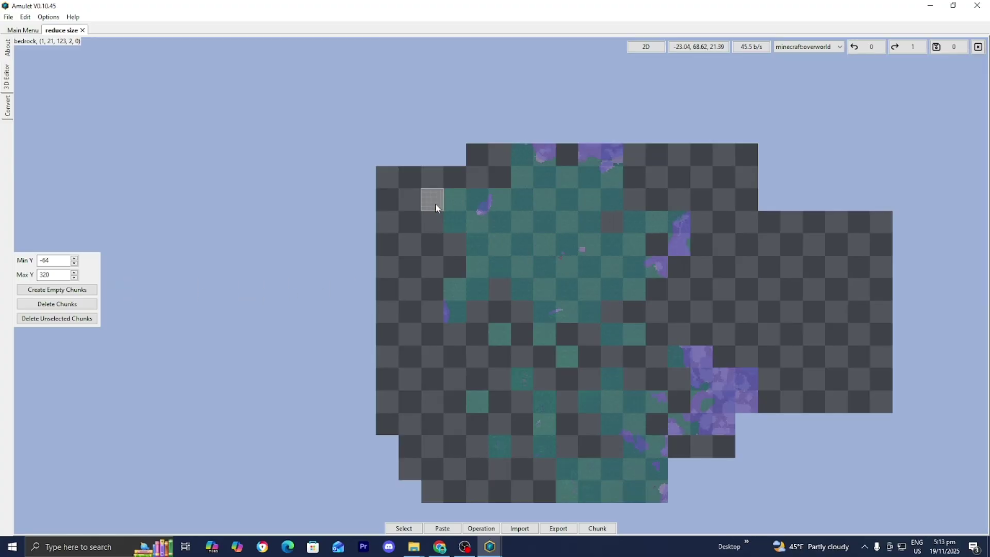
# Step: Select a large rectangular block of chunks and delete it, choosing No to skip keeping an undo copy
pyautogui.moveTo(437, 207); pyautogui.dragTo(741, 386)
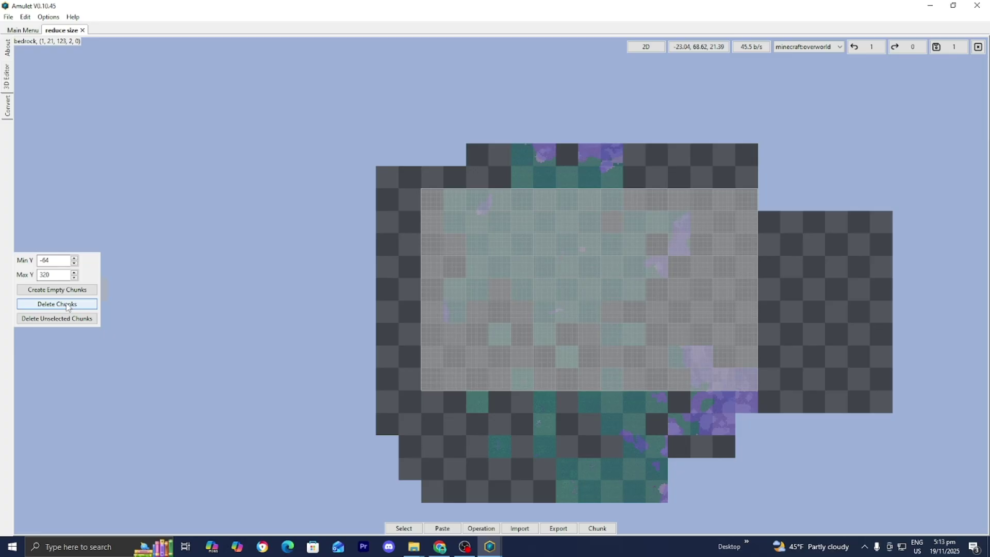
pyautogui.click(68, 308)
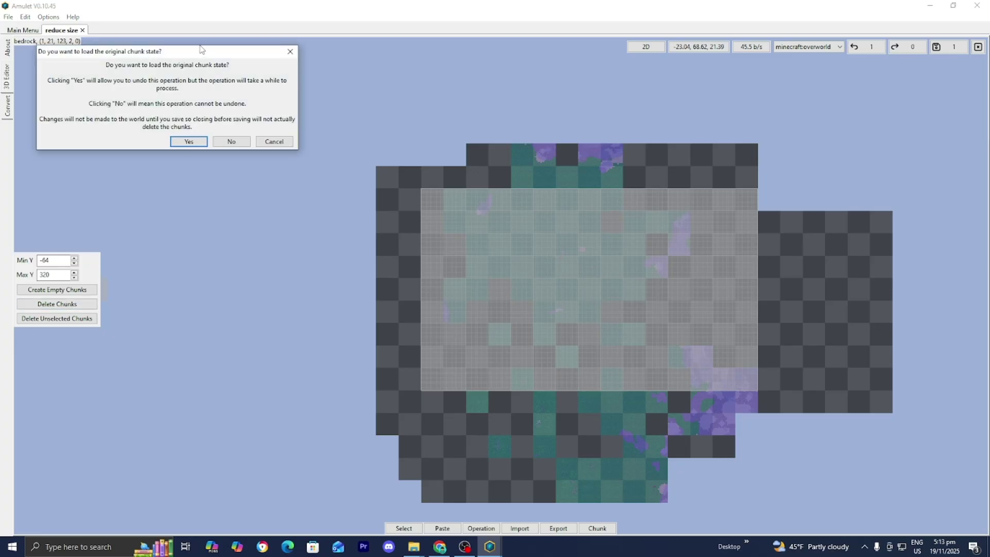
pyautogui.moveTo(201, 50); pyautogui.dragTo(533, 214)
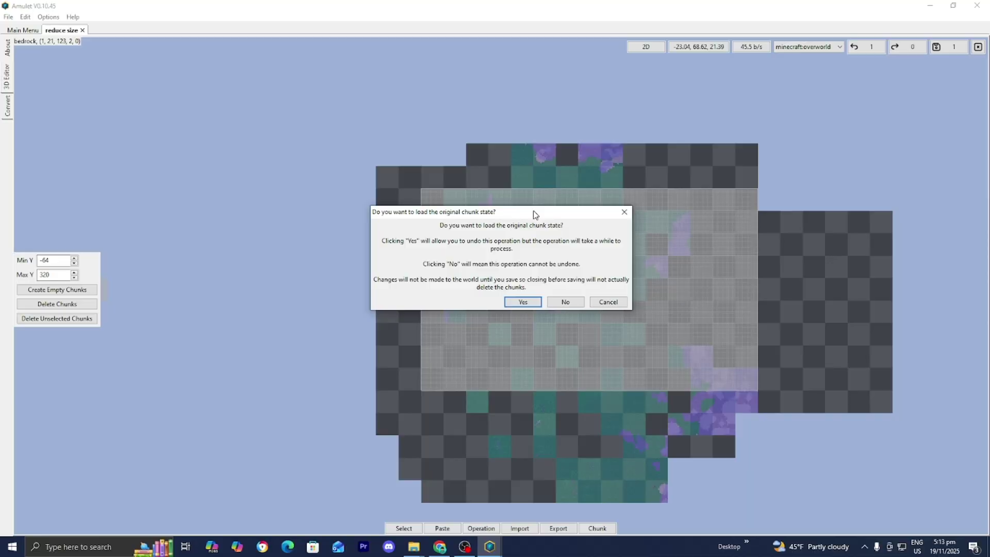
pyautogui.click(574, 303)
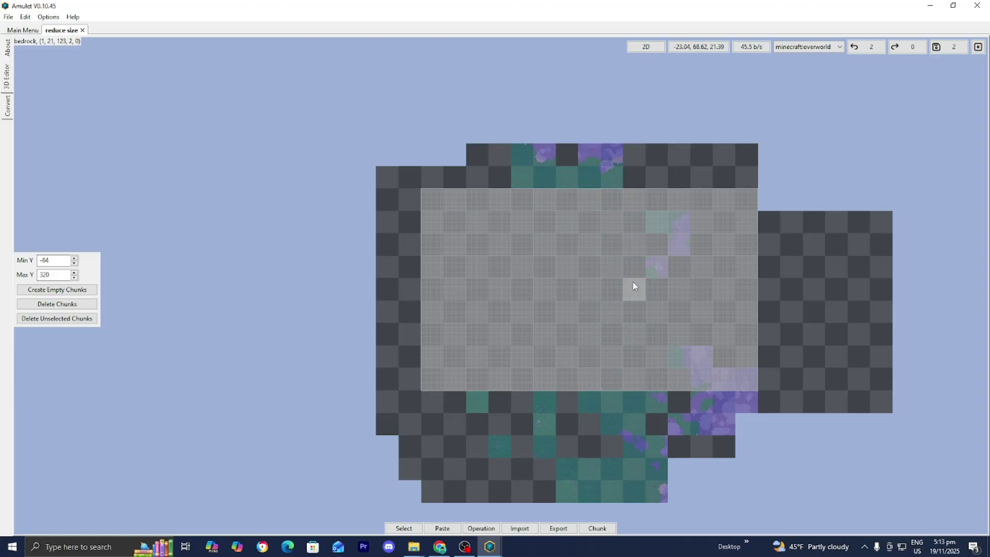
# Step: Confirm the minecraft:overworld dimension and save the chunk deletions to the reduce size world
pyautogui.click(805, 52)
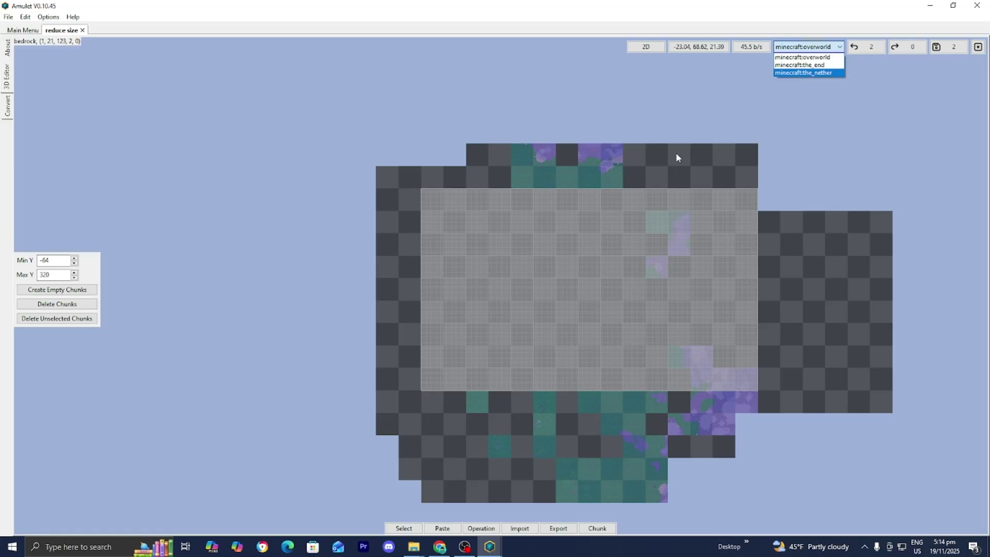
pyautogui.scroll(-1, 642, 194)
pyautogui.scroll(1, 622, 233)
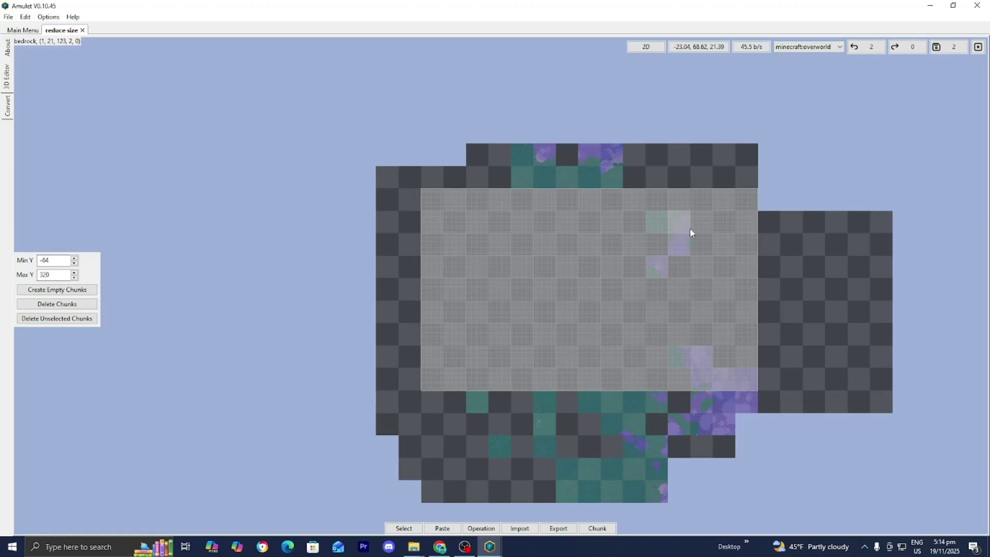
pyautogui.click(945, 51)
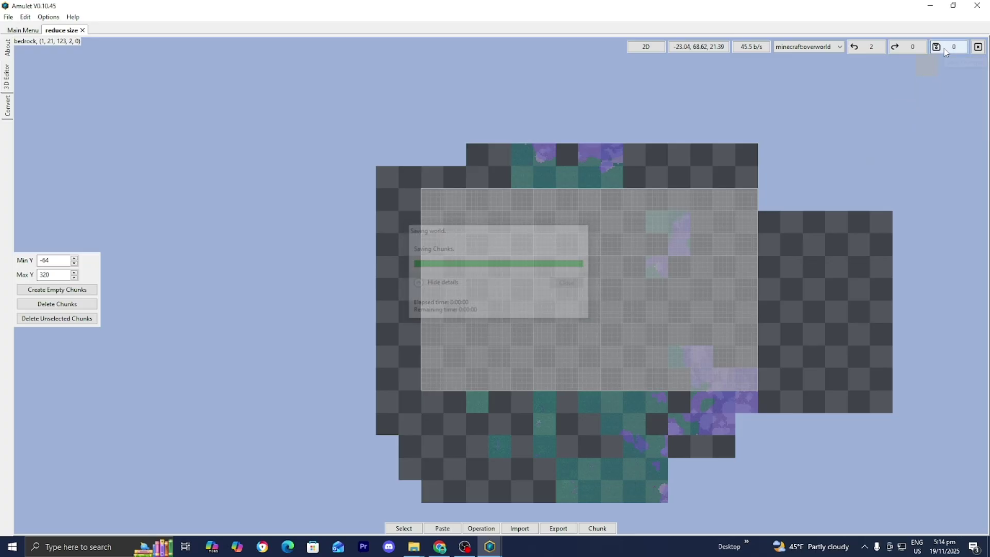
# Step: Close the world, Amulet and the Amulet folder window, then launch Minecraft from Windows search
pyautogui.click(979, 47)
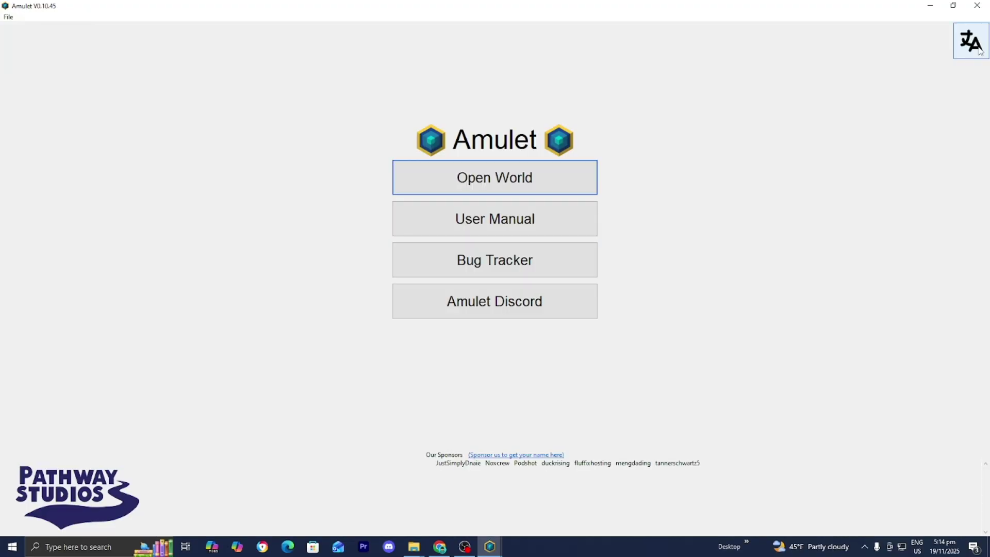
pyautogui.click(977, 6)
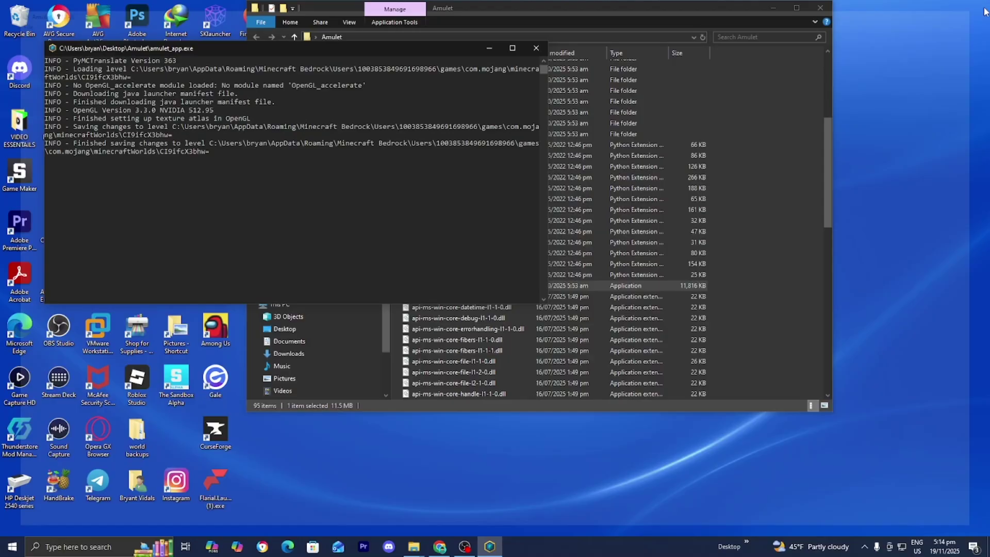
pyautogui.click(824, 8)
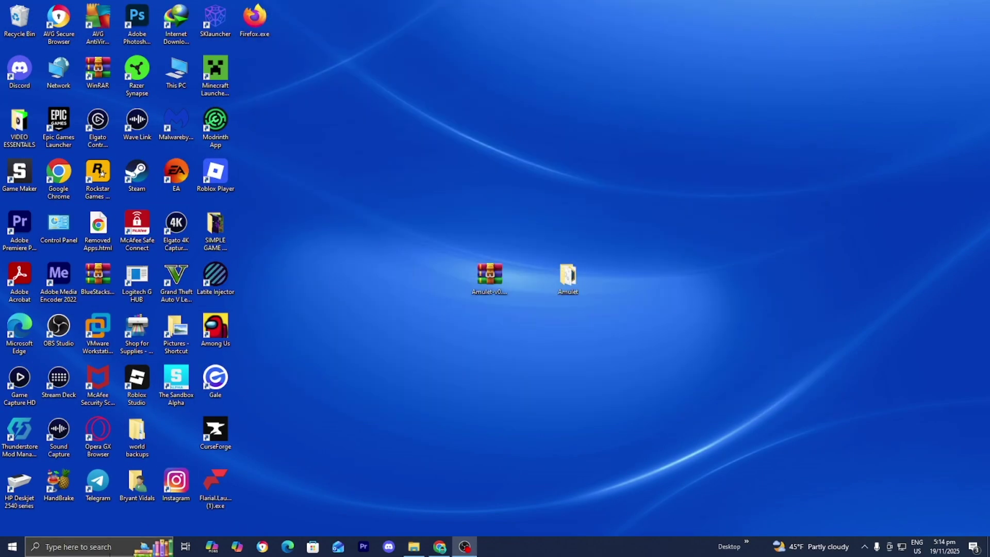
pyautogui.click(114, 544)
pyautogui.click(107, 379)
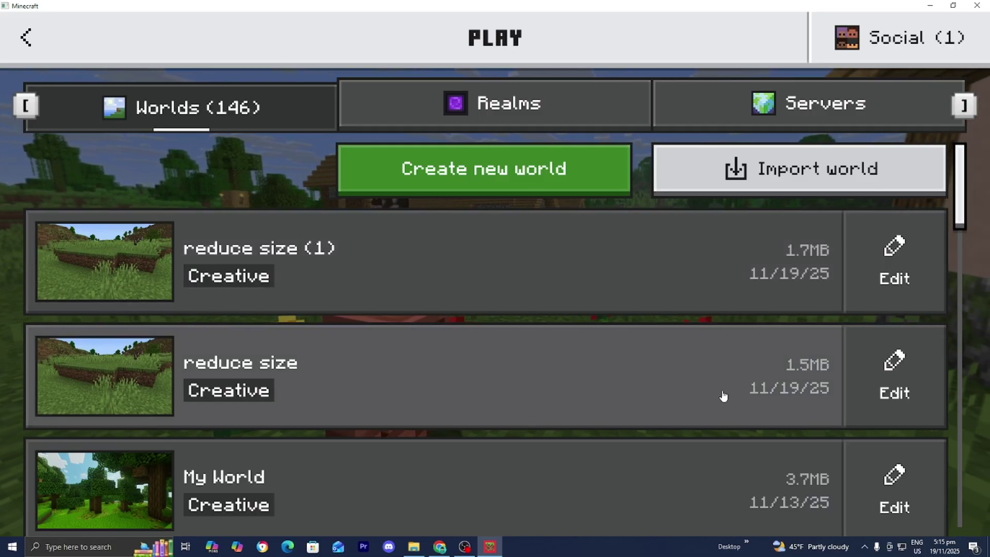
# Step: Load the reduce size world and fly forward over its regenerated grassy terrain
pyautogui.click(753, 396)
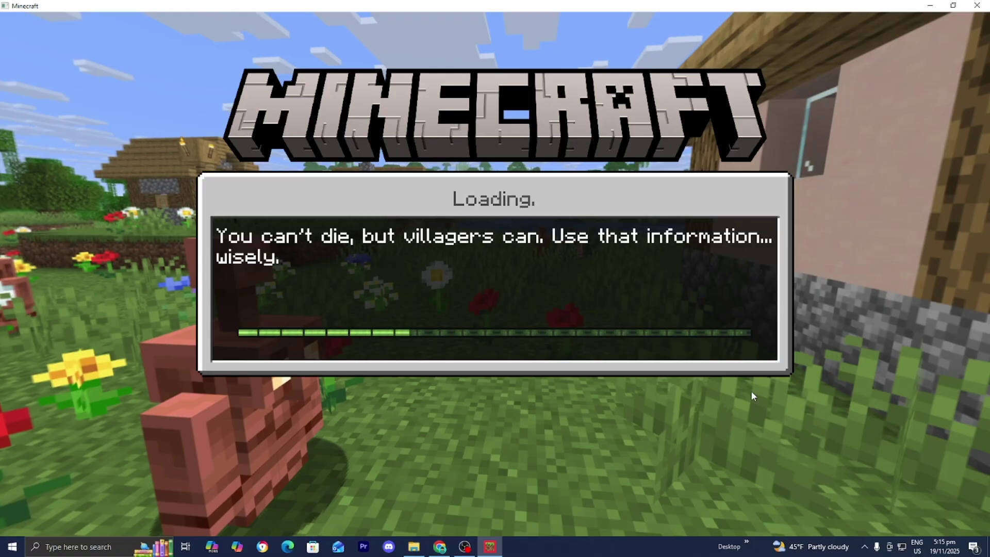
pyautogui.press('w')
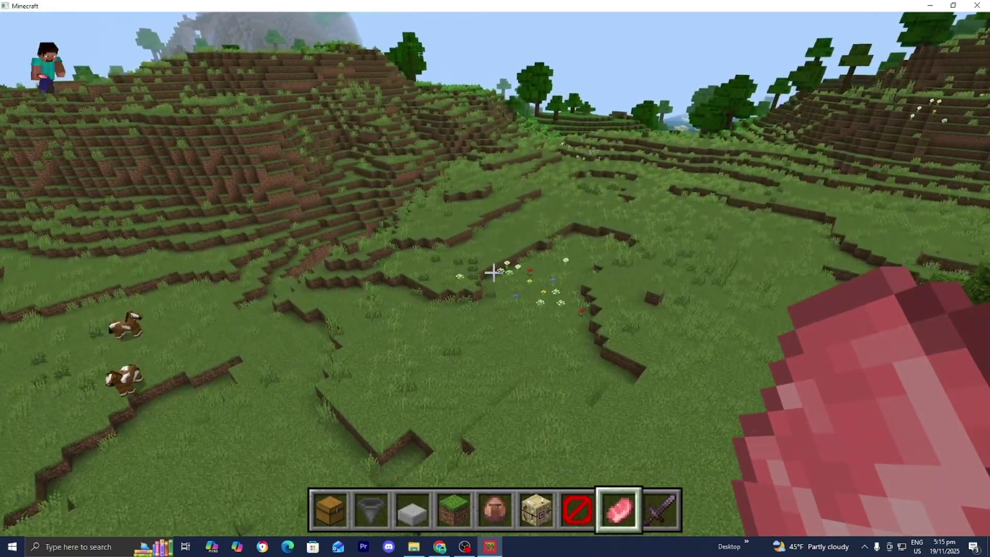
pyautogui.press('w')
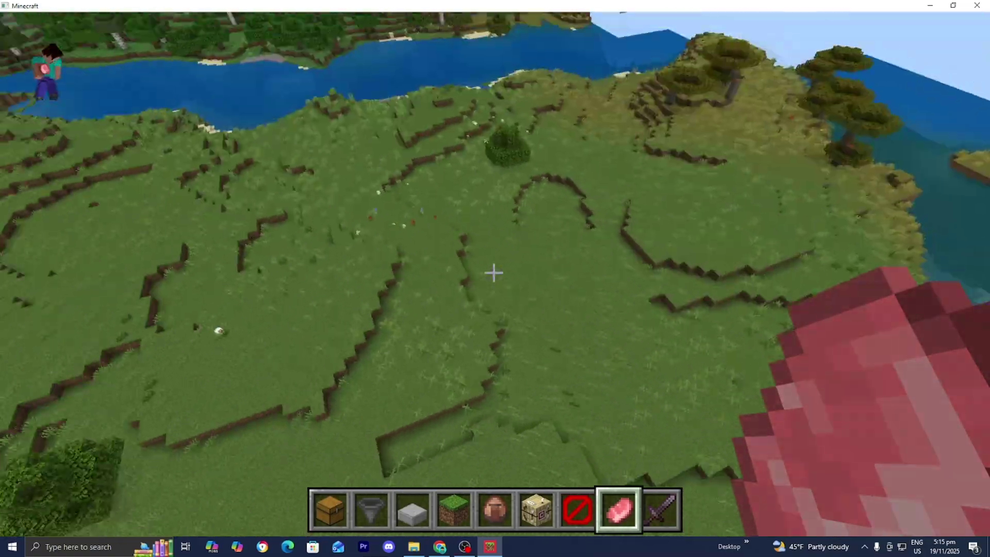
pyautogui.press('w')
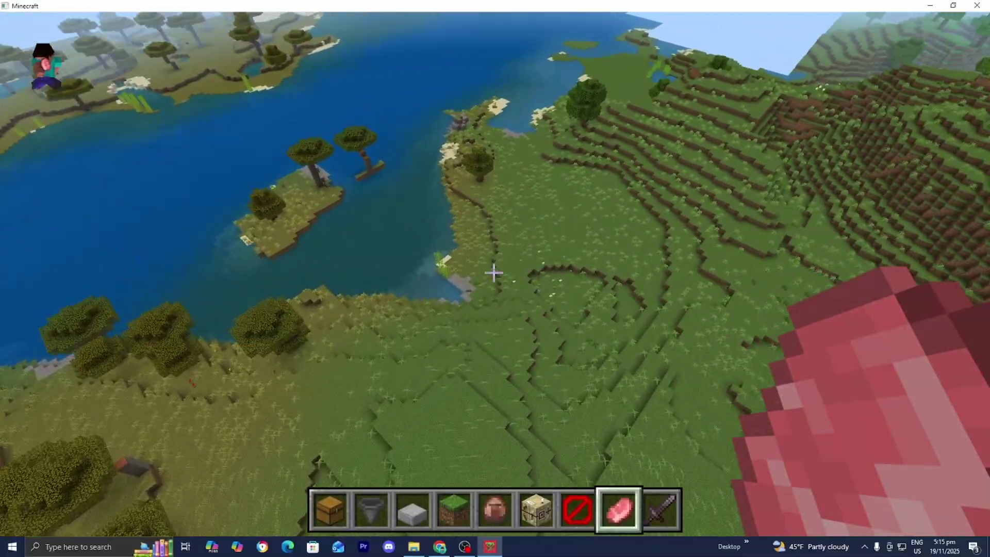
pyautogui.press('w')
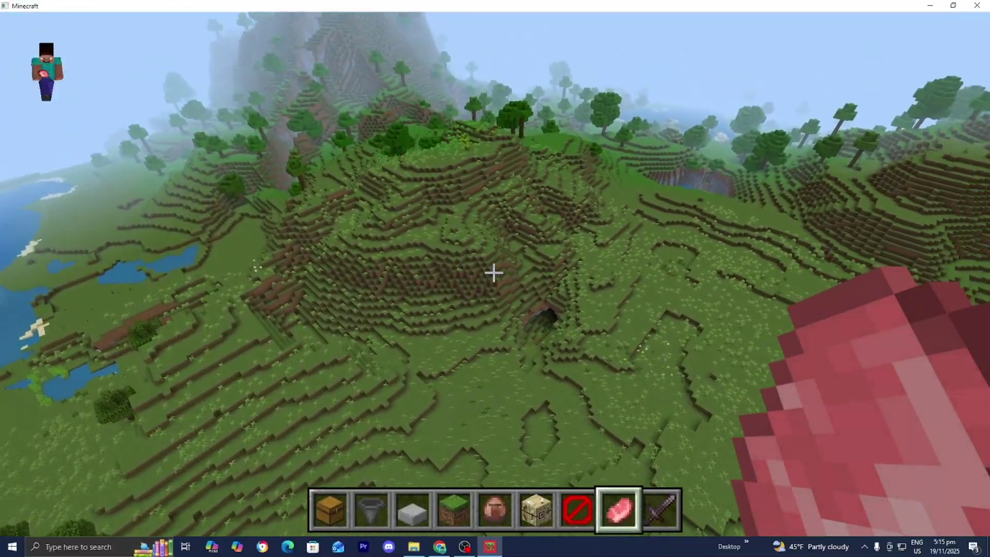